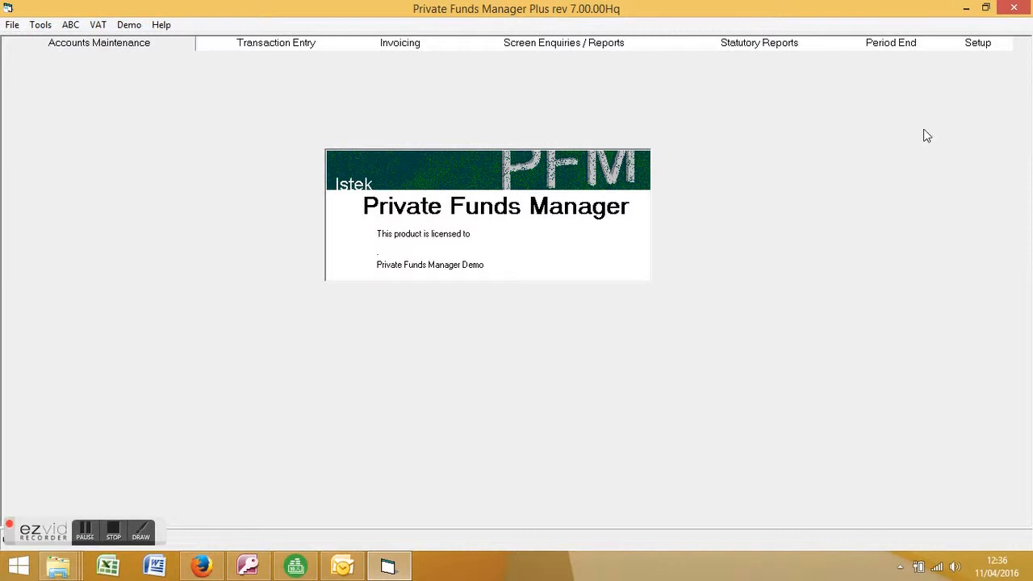
Step: Open View/Amend/Add Students, view the first Year 11 student's record, and close it without saving
left_click(979, 43)
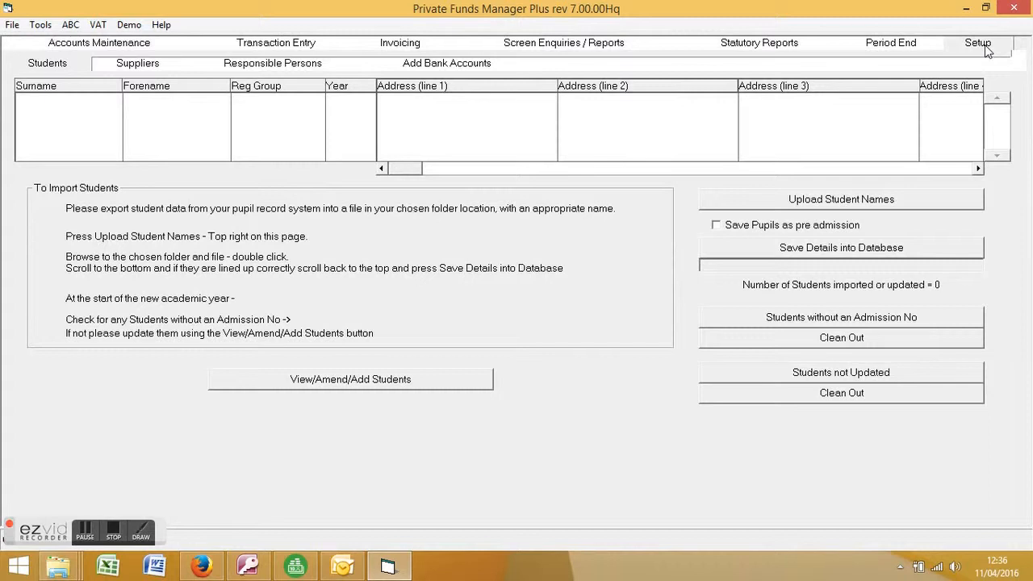
left_click(337, 381)
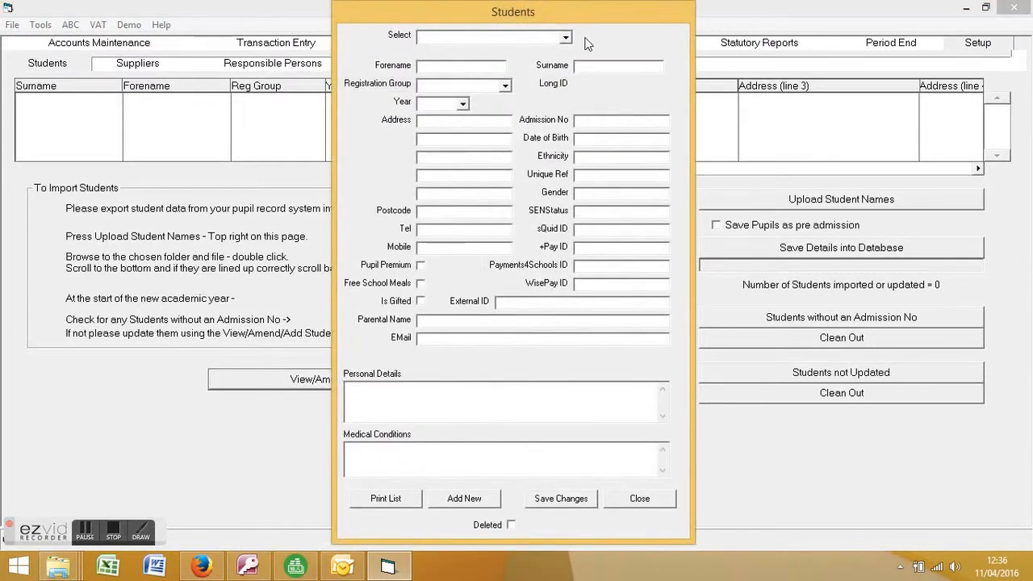
left_click(568, 38)
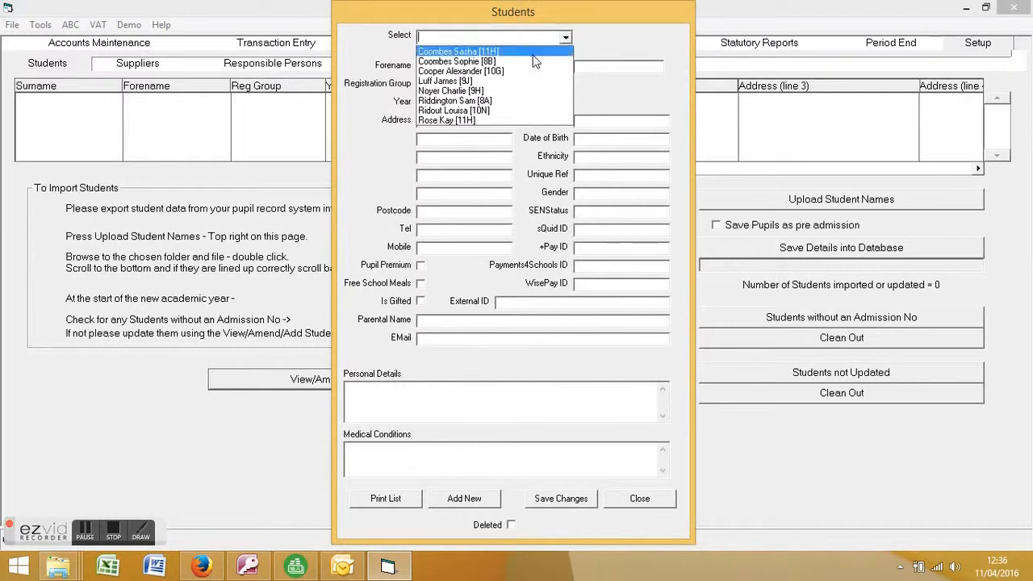
left_click(484, 51)
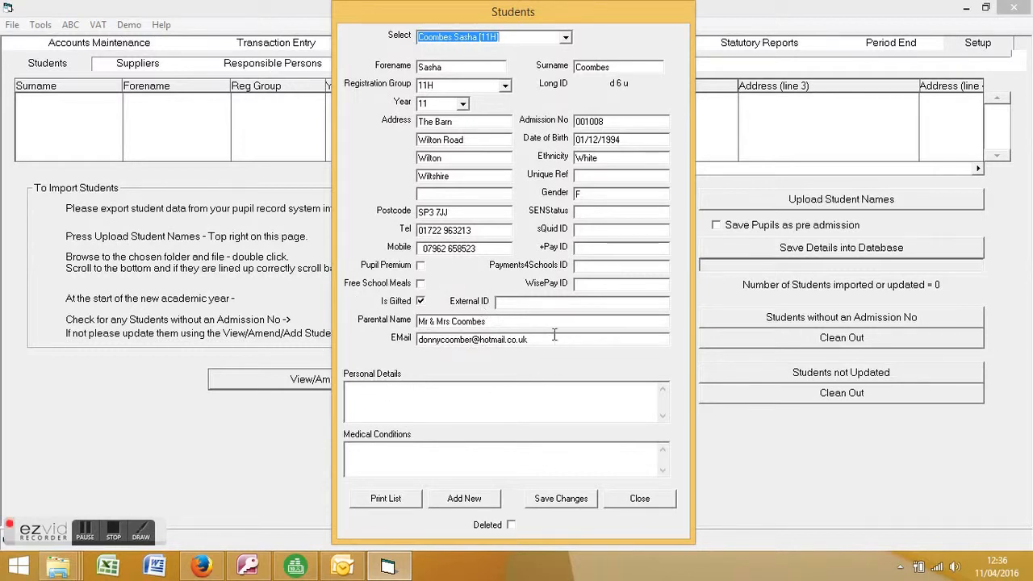
left_click(641, 499)
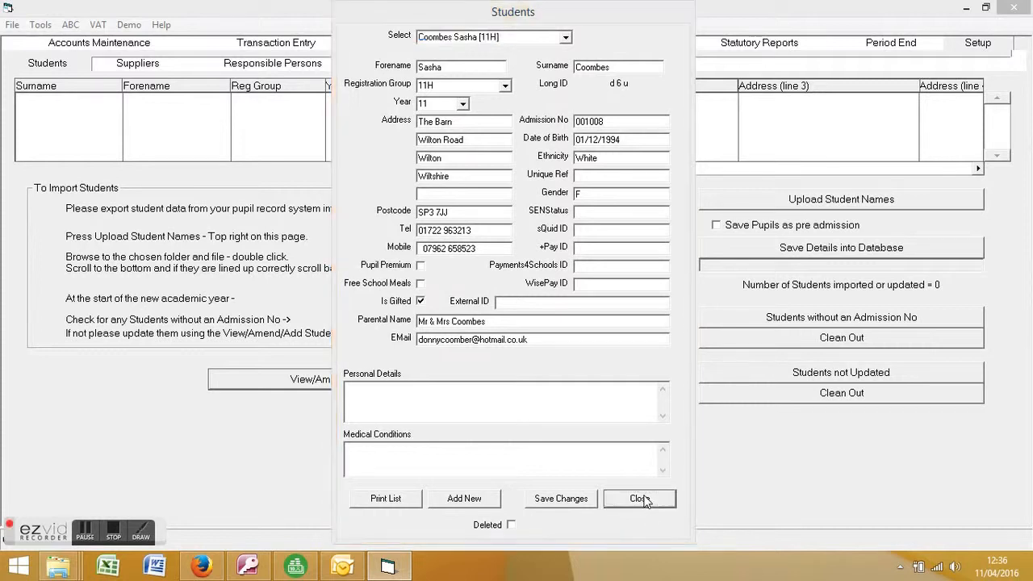
left_click(543, 337)
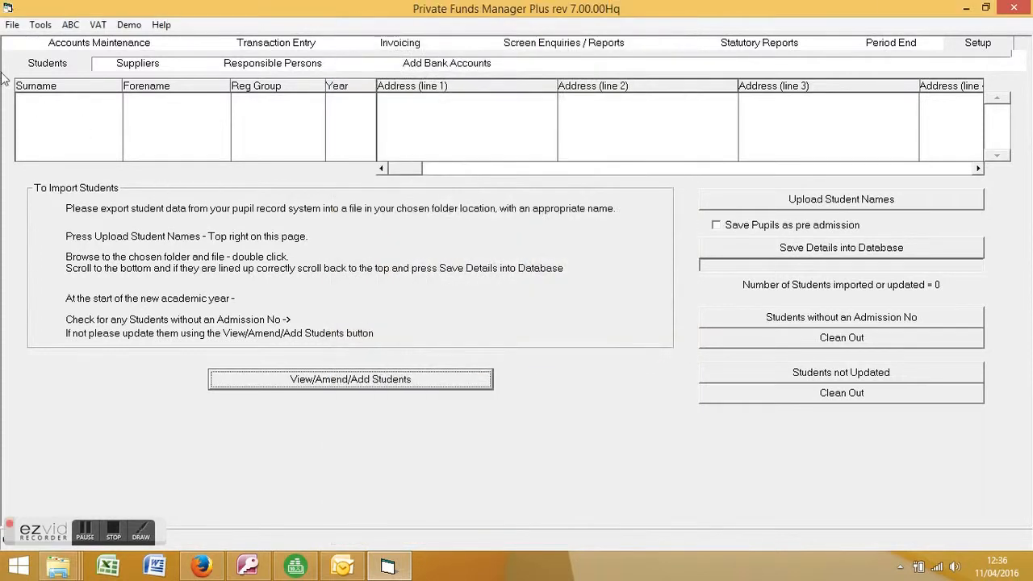
left_click(12, 24)
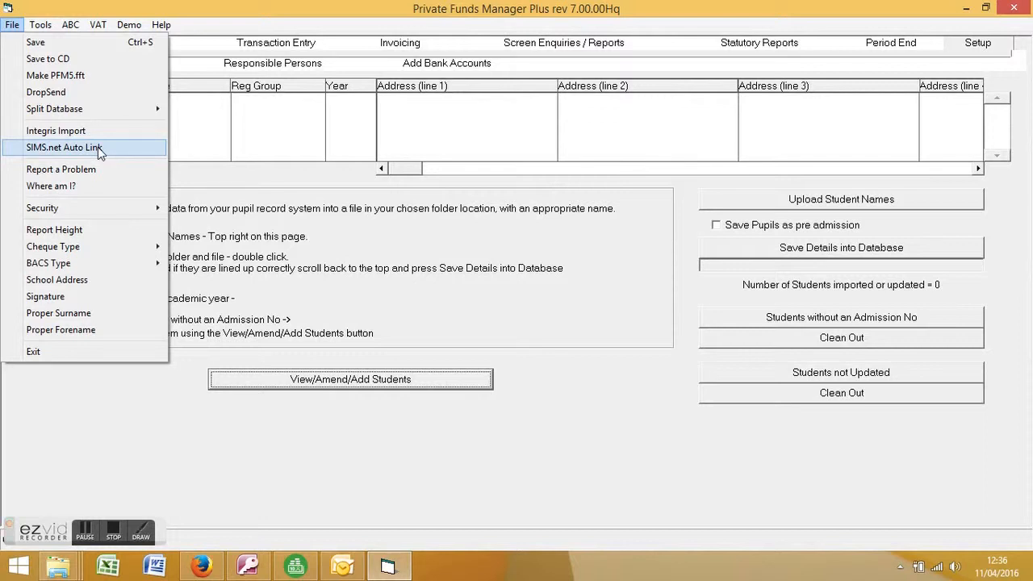
left_click(98, 148)
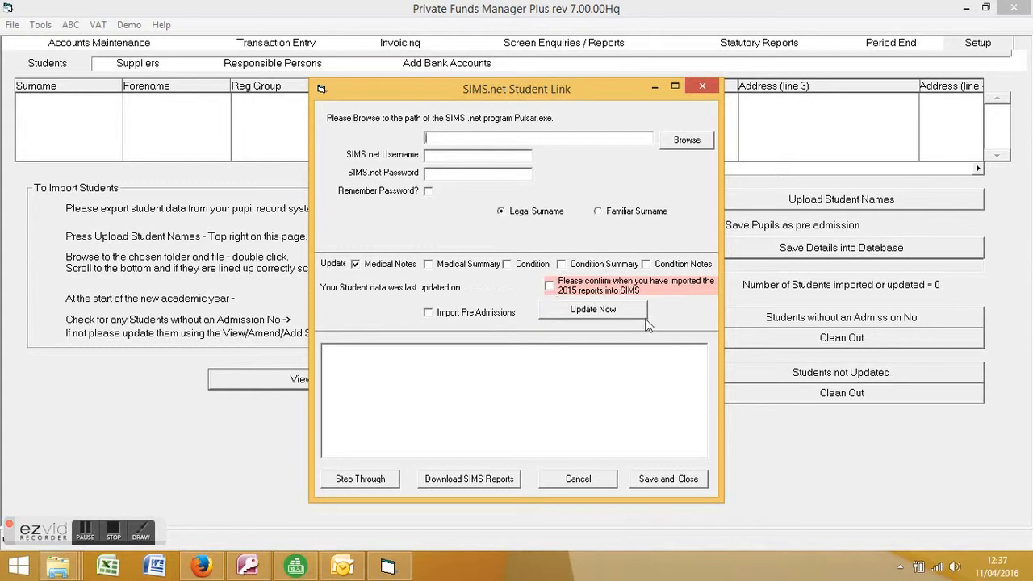
left_click(598, 488)
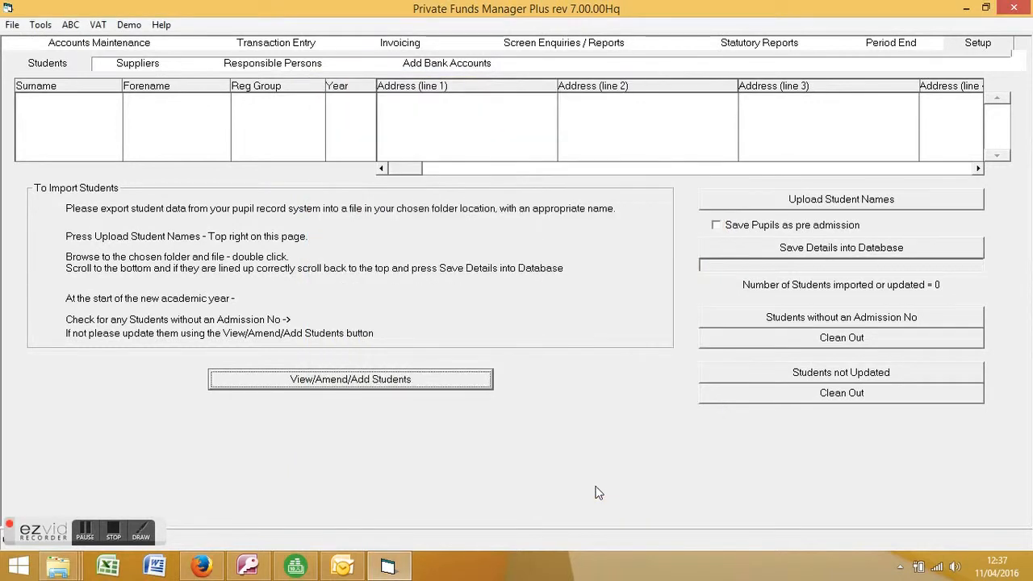
Step: Load the SKI2015 Ski Trip 2015 account in Accounts Maintenance and show its student attendees
left_click(135, 46)
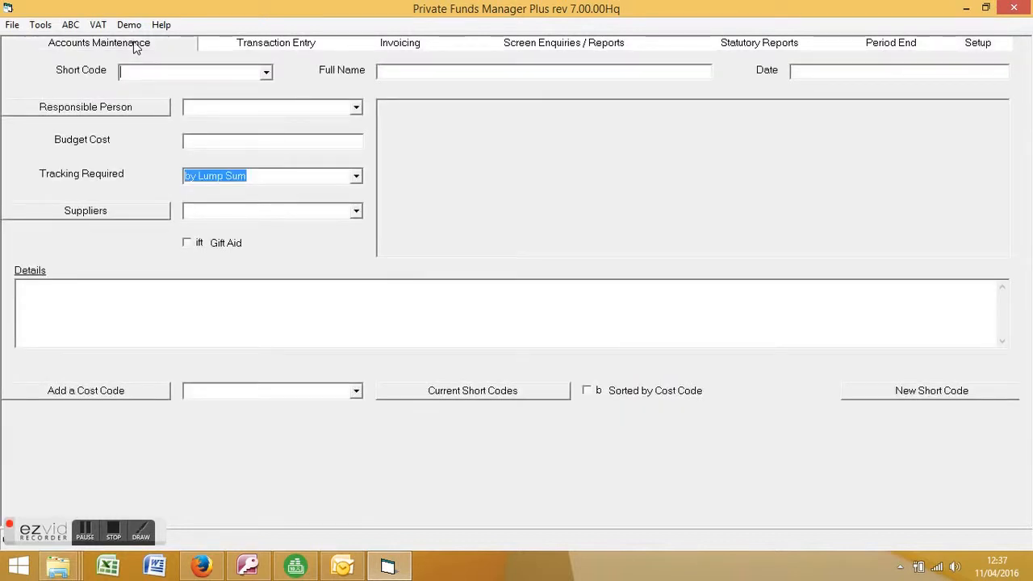
left_click(267, 72)
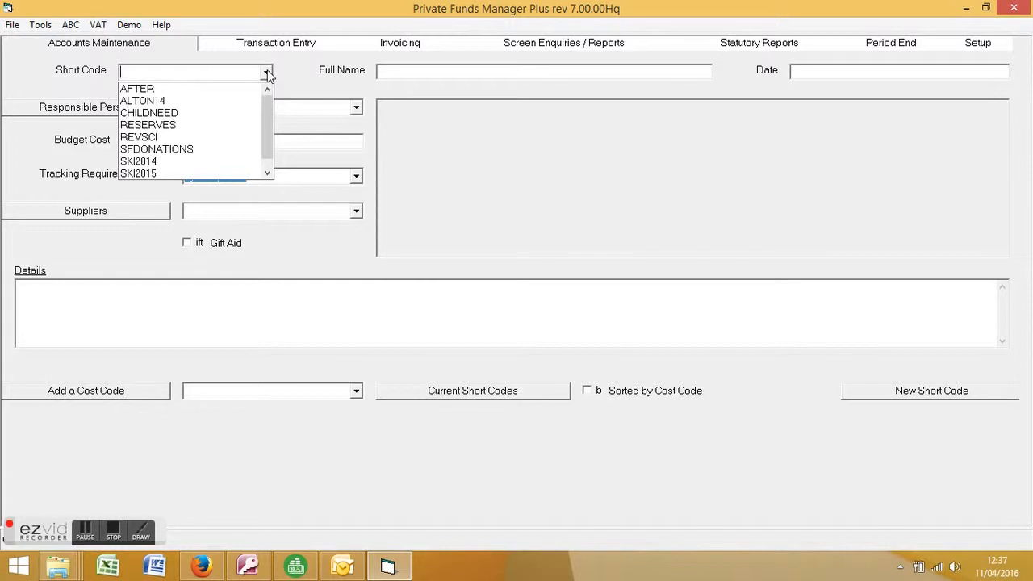
left_click_drag(272, 108, 271, 129)
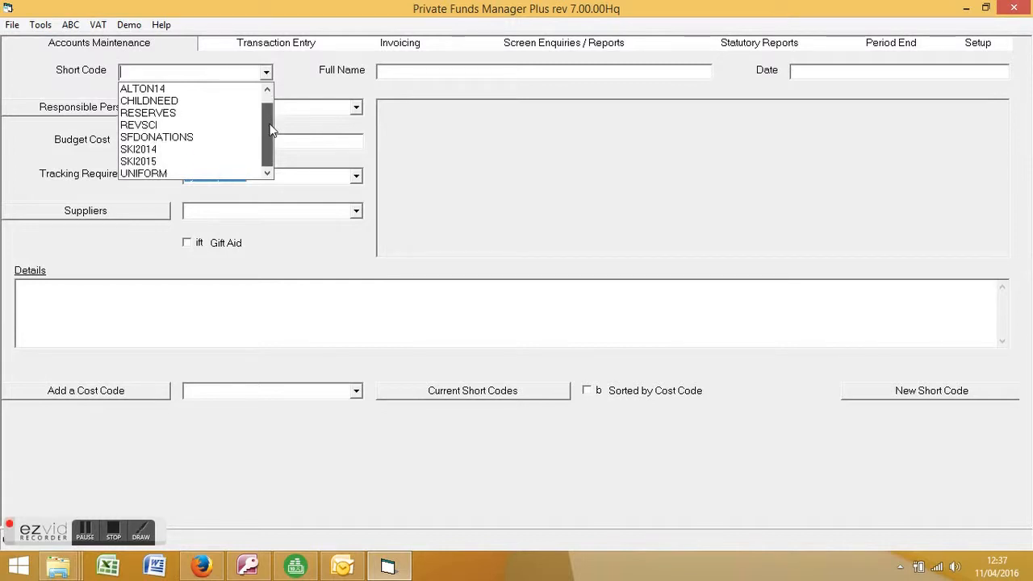
left_click(174, 164)
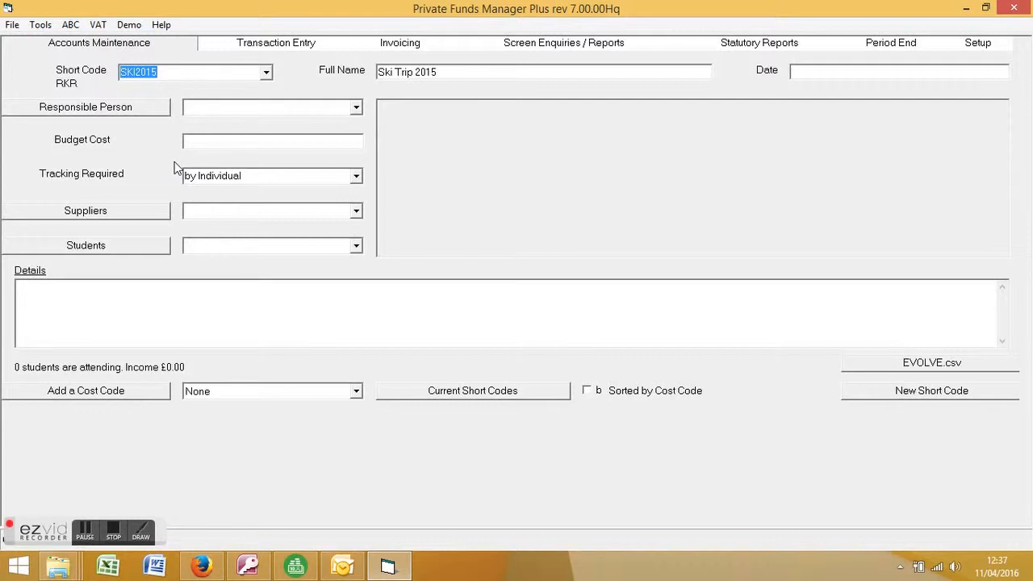
left_click(221, 244)
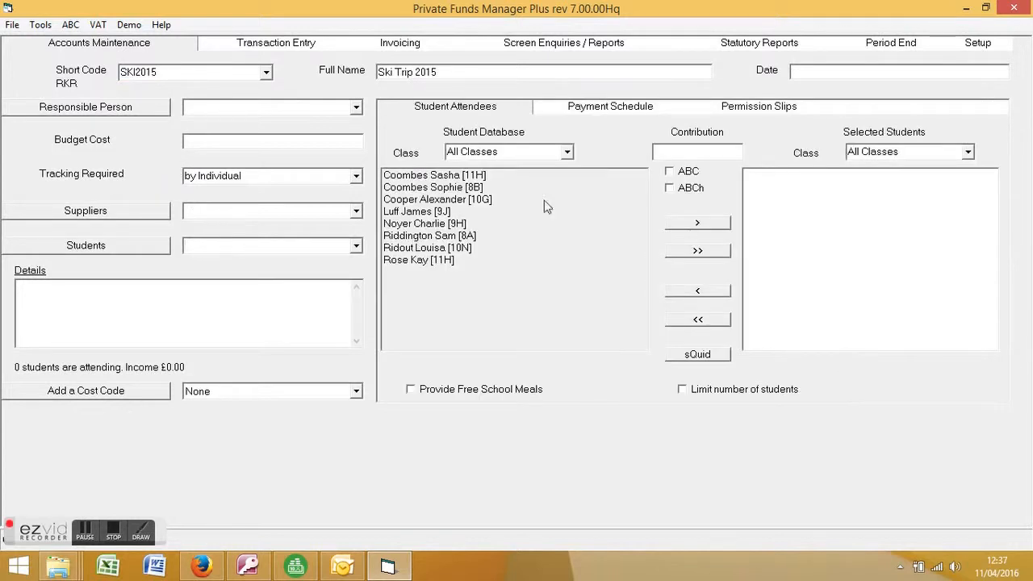
Step: Enter a 1250 contribution and add four students to Selected Students
left_click(671, 152)
type("1250")
double_click(453, 175)
double_click(457, 213)
double_click(452, 236)
double_click(446, 260)
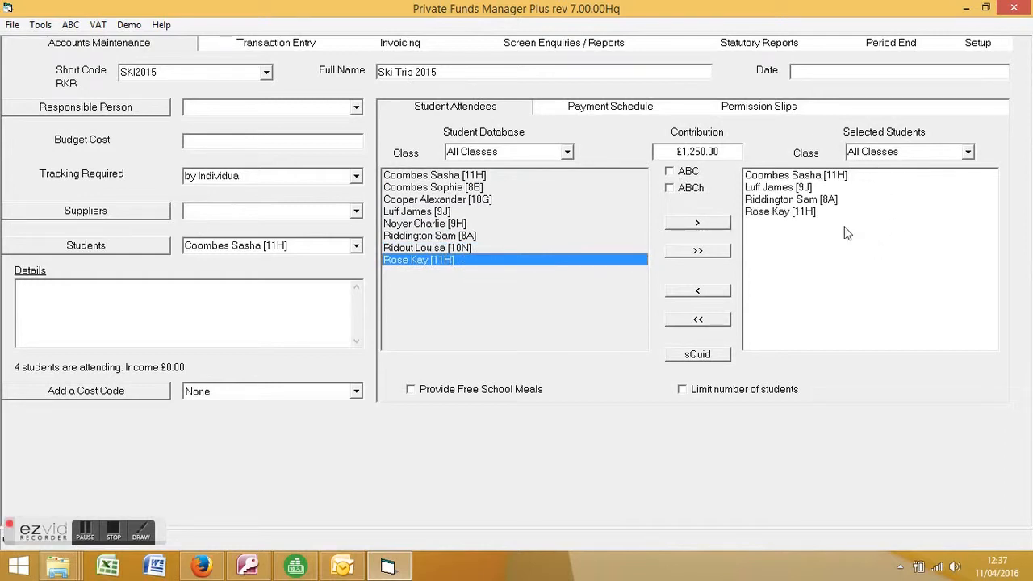
Step: Show Pupil Reports by Account under Screen Enquiries / Reports with short code SKI2015 selected
left_click(622, 47)
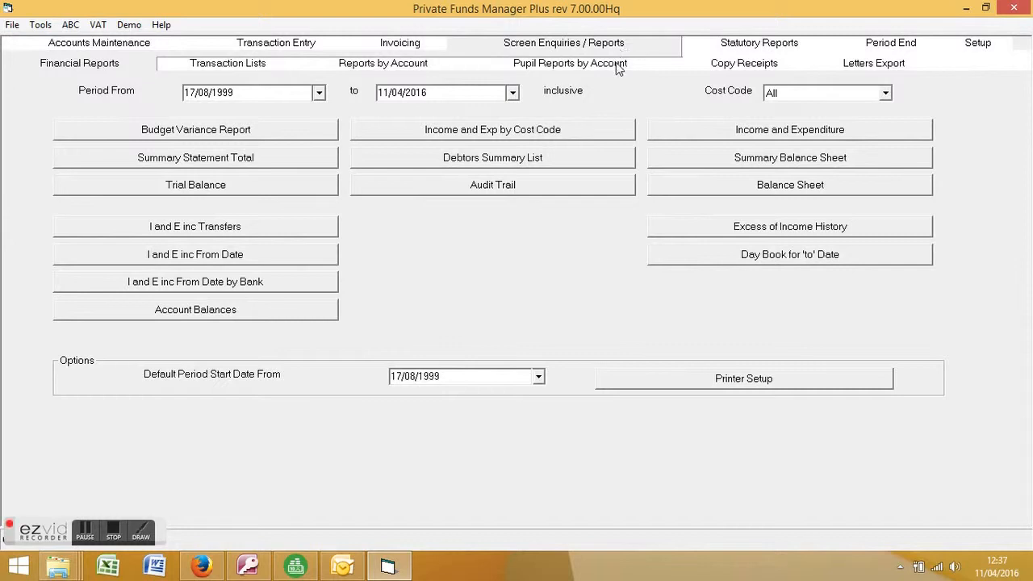
left_click(617, 69)
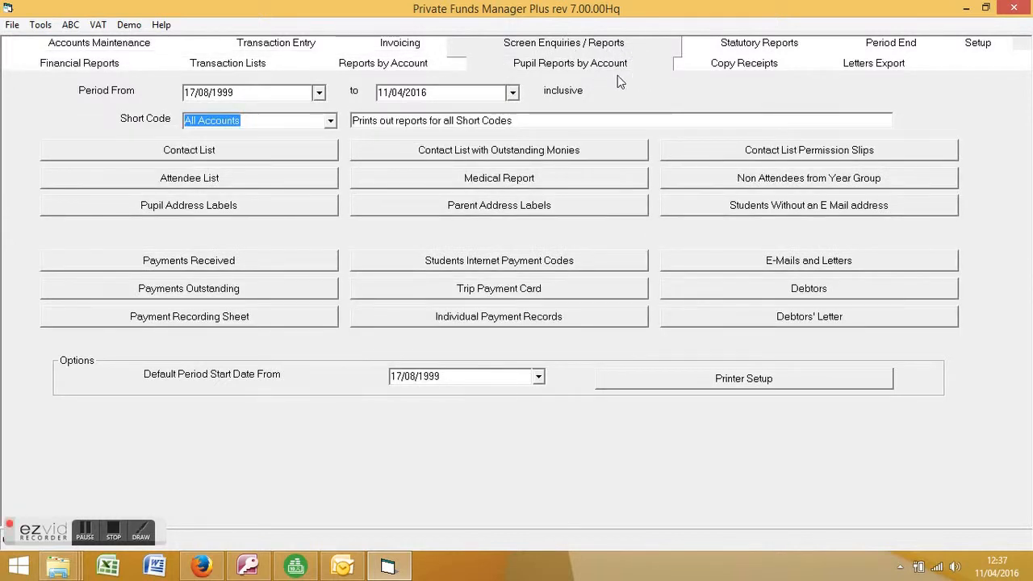
left_click(331, 121)
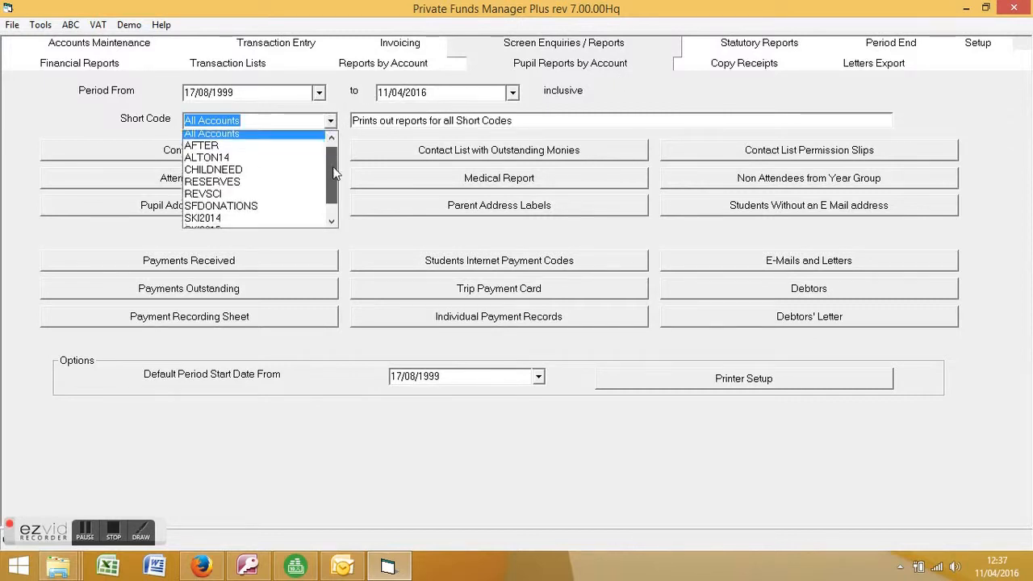
scroll(335, 174, "down", 1)
left_click(280, 212)
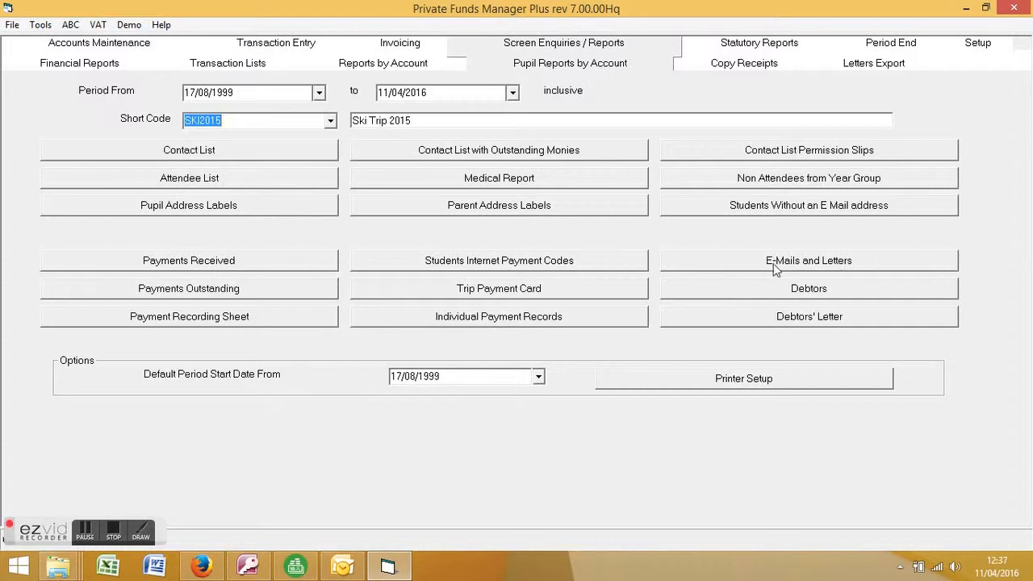
Step: Write the opening 'Dear…' sentence with parent name, student forename and #he she# merge fields
left_click(802, 269)
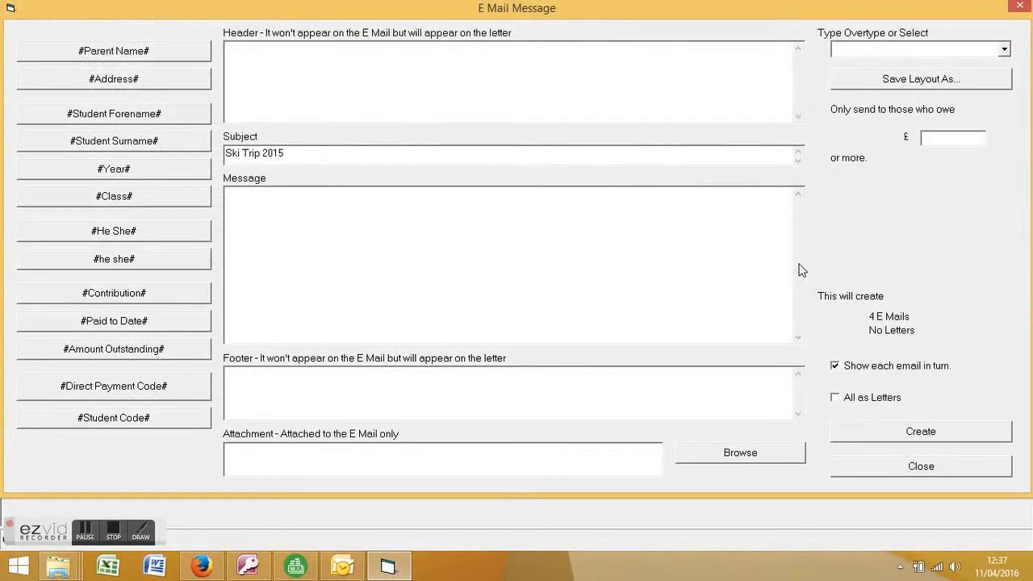
left_click(283, 208)
type("Dear")
left_click(171, 49)
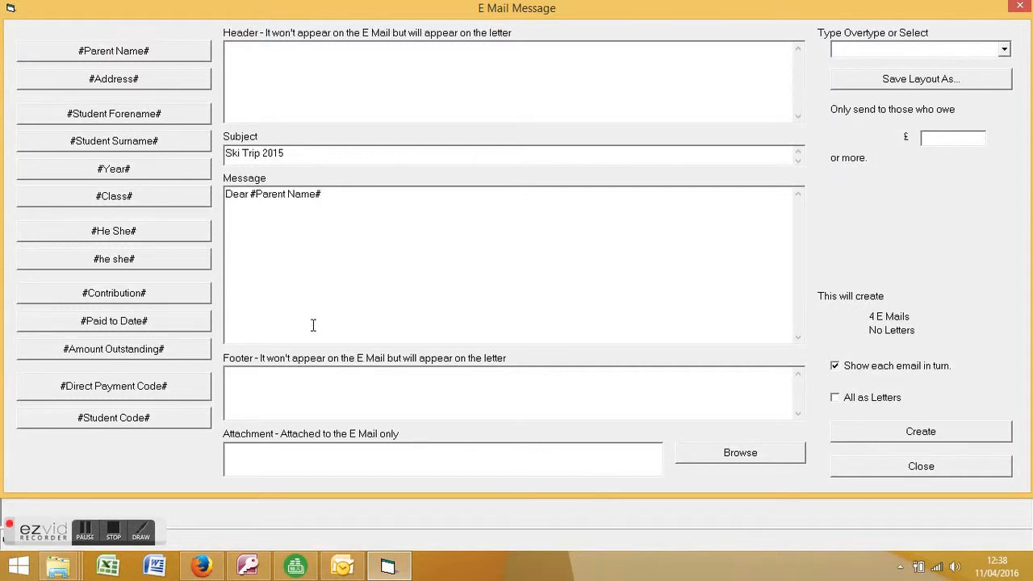
type("Thank you for sending a form in for")
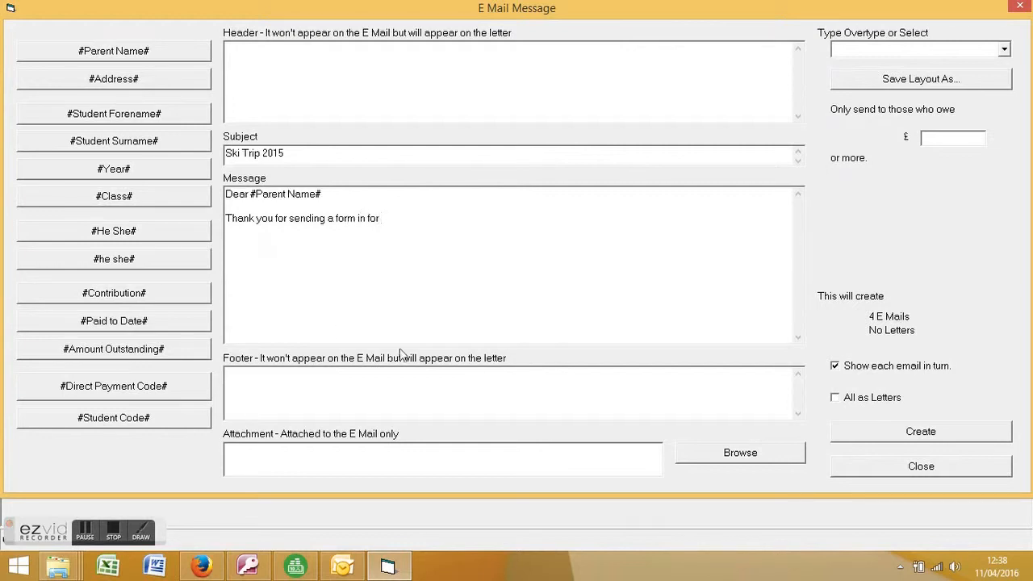
left_click(97, 117)
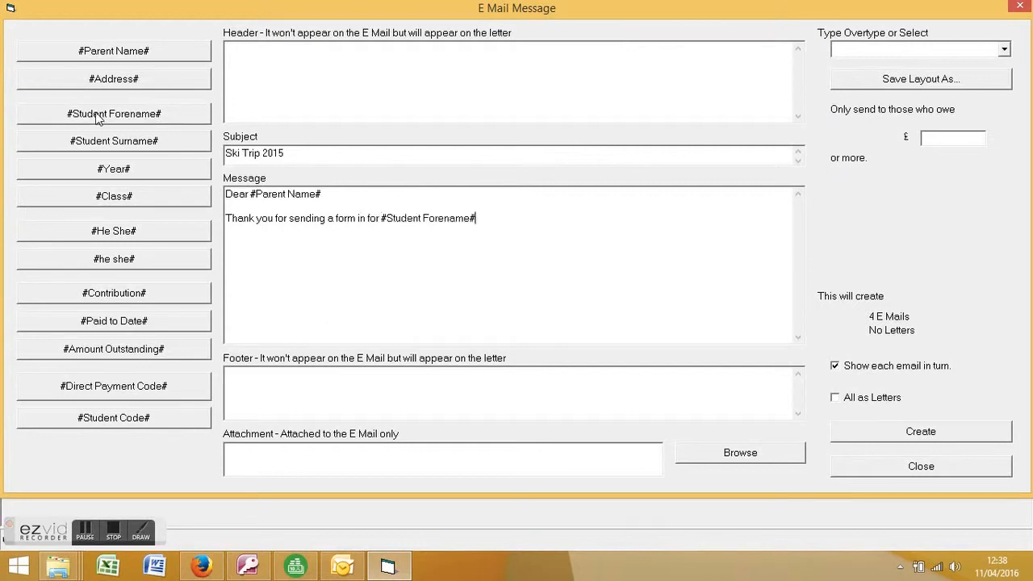
type("to attend the Ski")
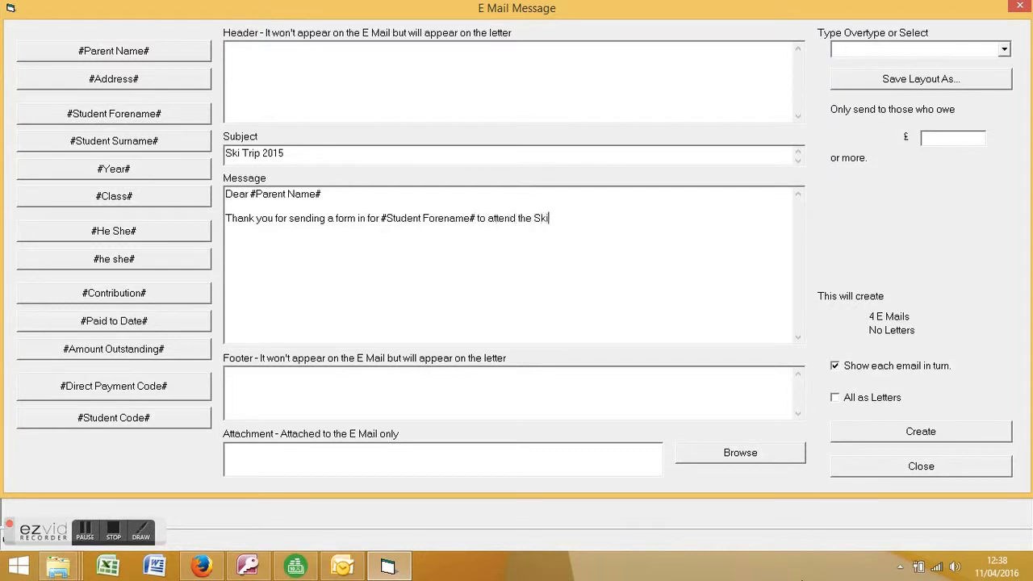
type(" Trip.  I am pleased to say")
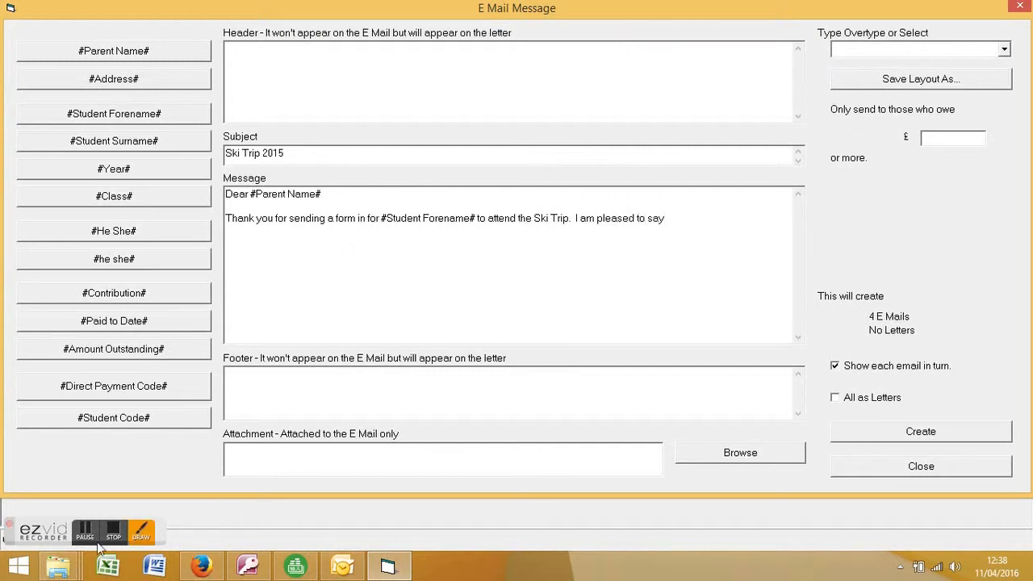
left_click(107, 257)
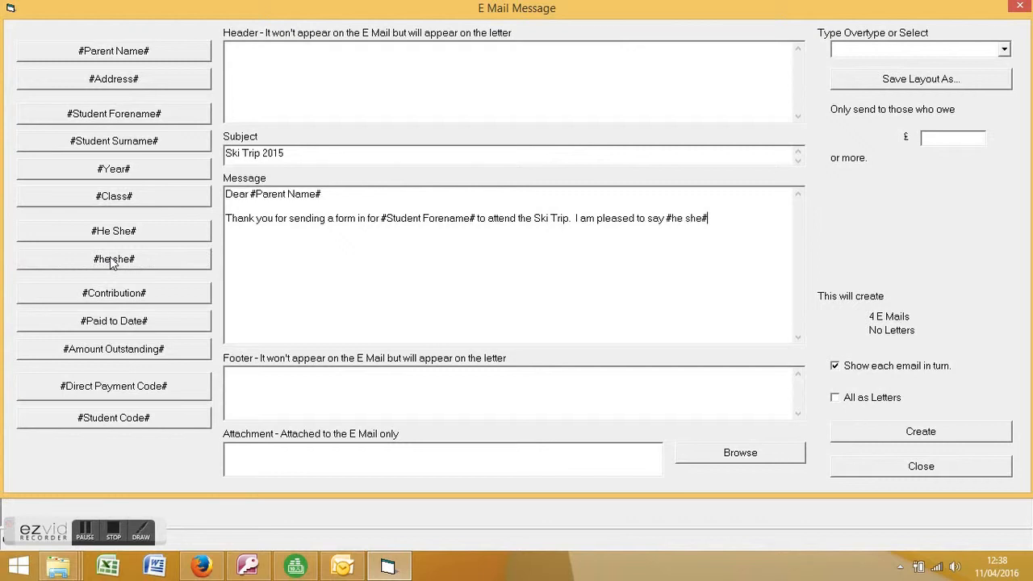
type("has secured a place.")
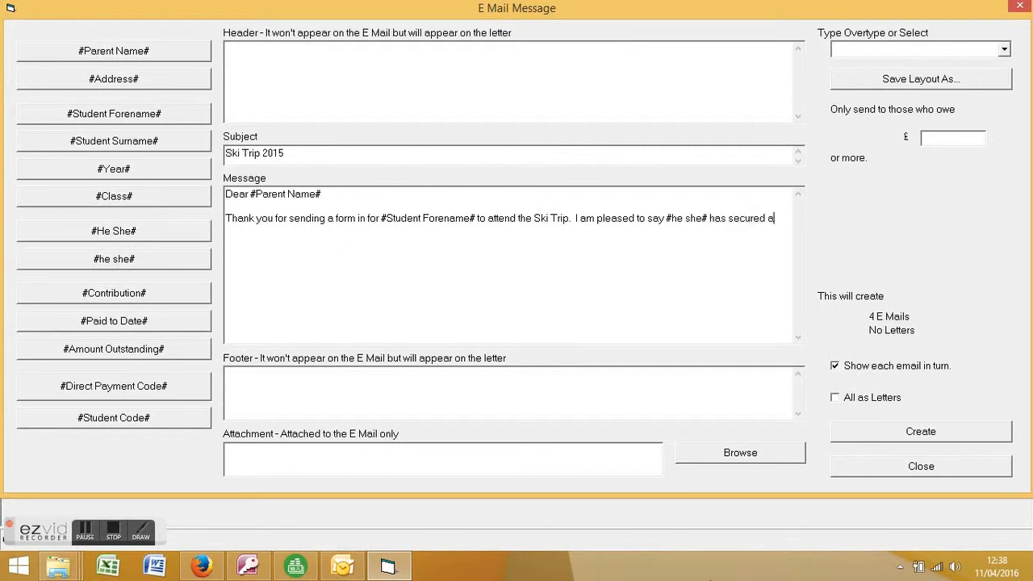
Step: Add a paragraph giving the trip cost via #Contribution#, payable in instalments
key("Return")
key("Return")
type("The cost of the trip ios")
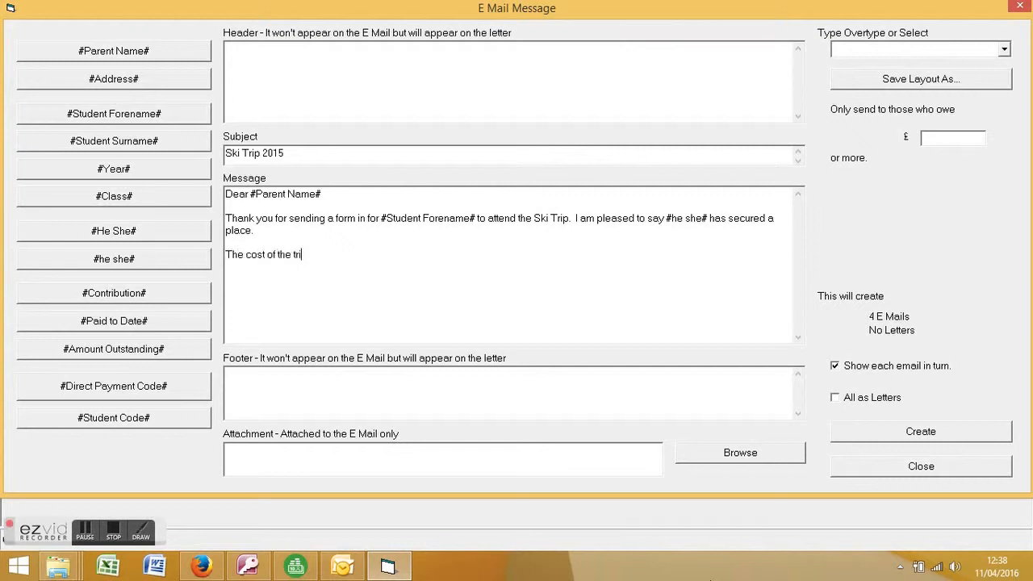
key("BackSpace")
key("BackSpace")
left_click(129, 298)
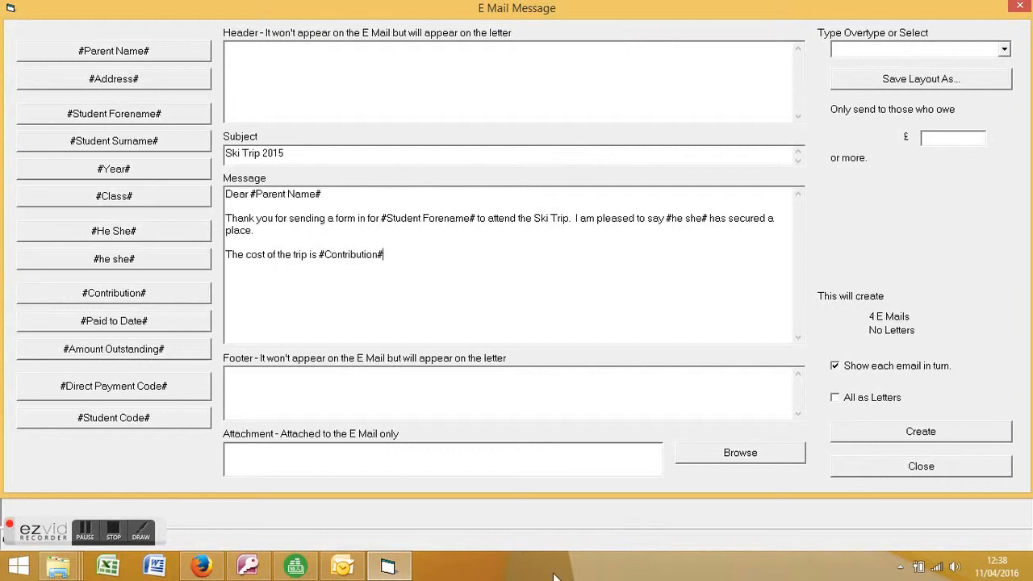
type("and this can be paid ")
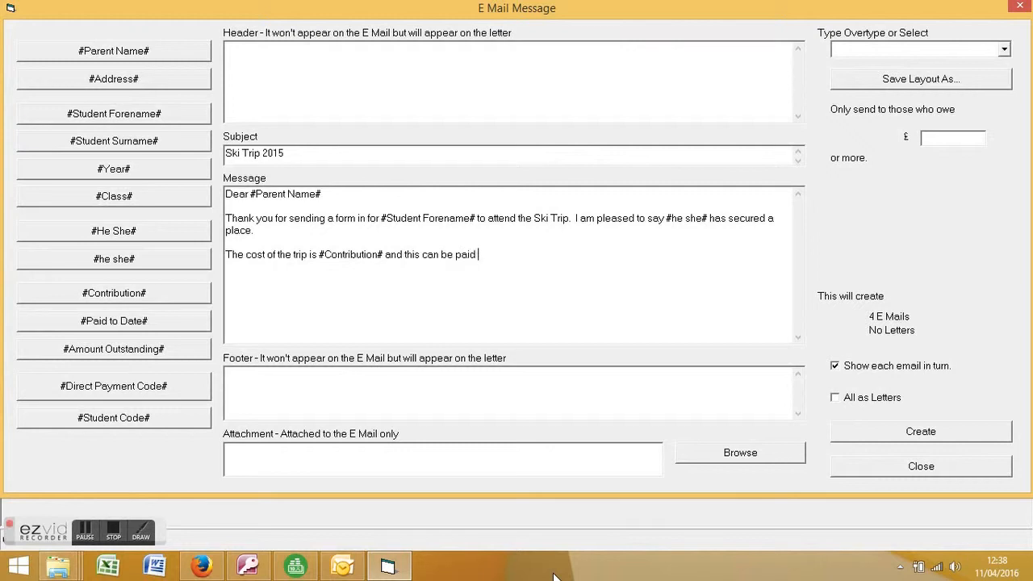
type("in instalments as follows -")
Step: Add the internet-banking paragraph with the bank account details and the #Direct Payment Code# field
key("Return")
key("Return")
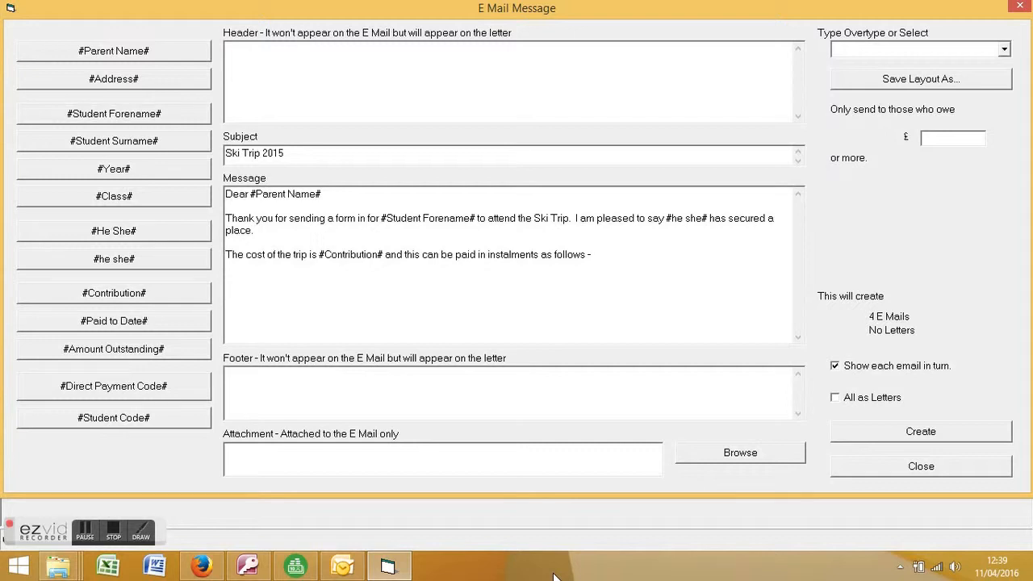
type("If you wish to pay through ")
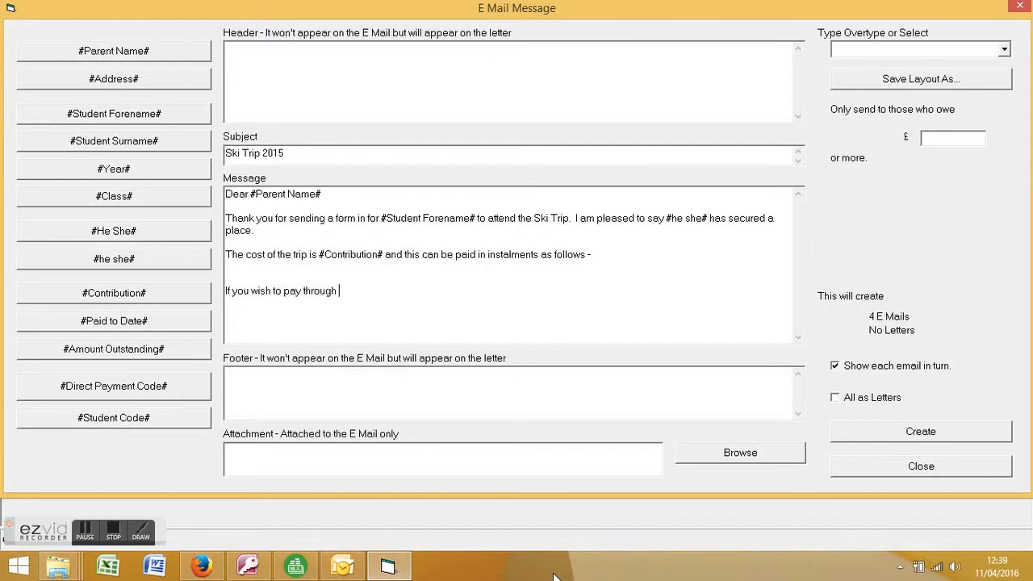
type("internet banking, use the")
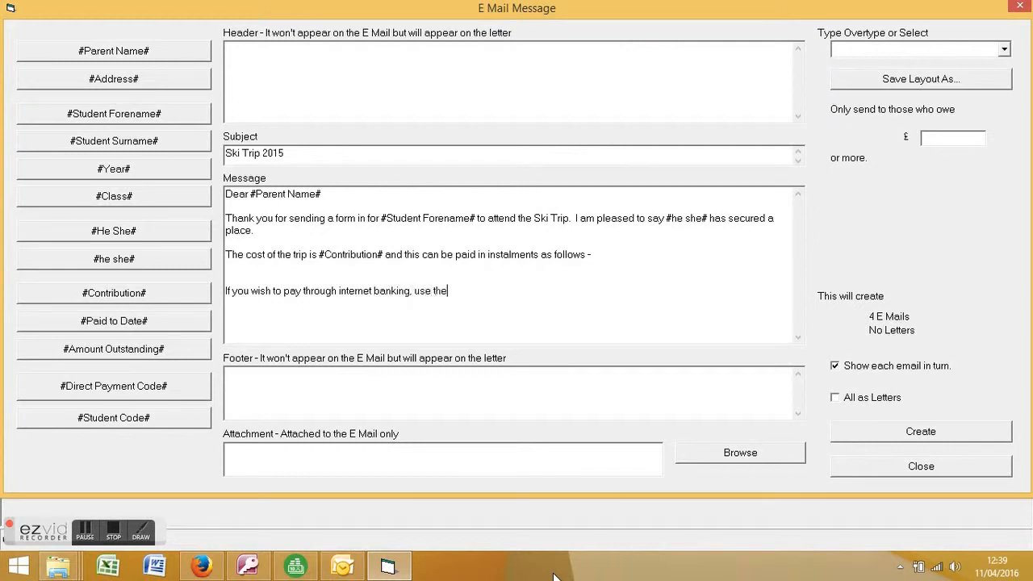
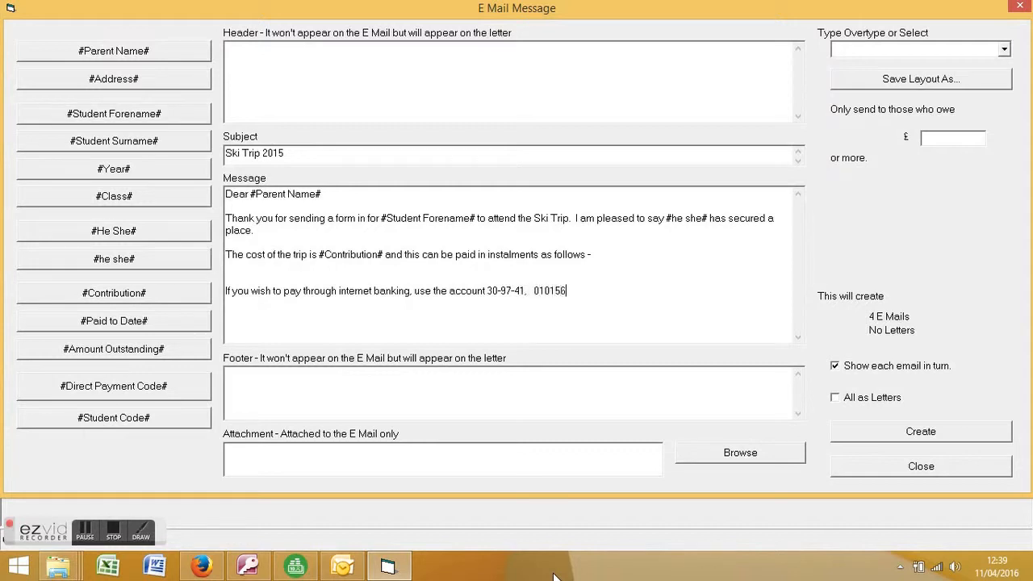
type("nd enter your ")
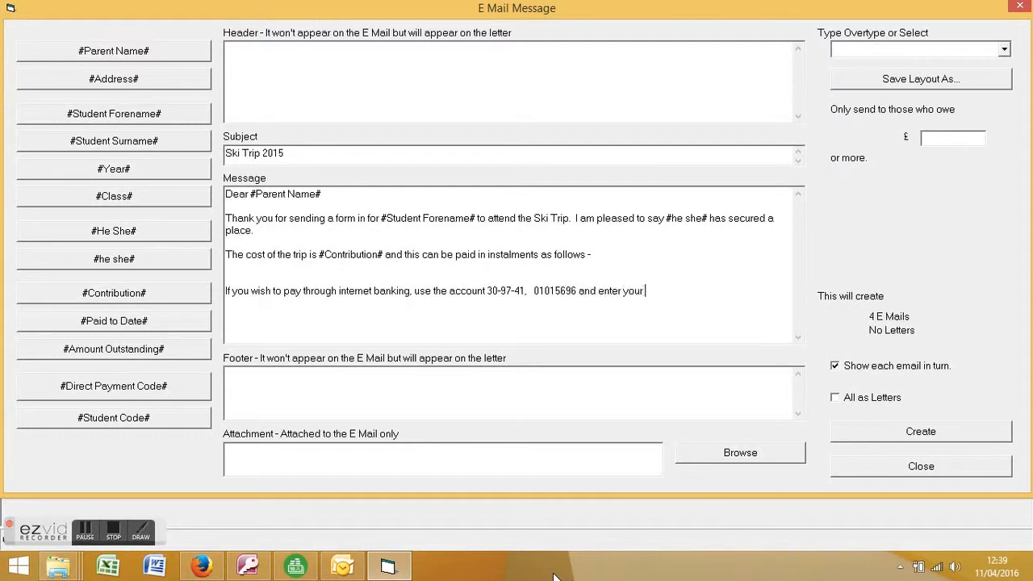
type("uniwue")
key("BackSpace")
key("BackSpace")
key("BackSpace")
key("BackSpace")
type("que referenjce")
key("BackSpace")
key("BackSpace")
key("BackSpace")
key("BackSpace")
type("ce - ")
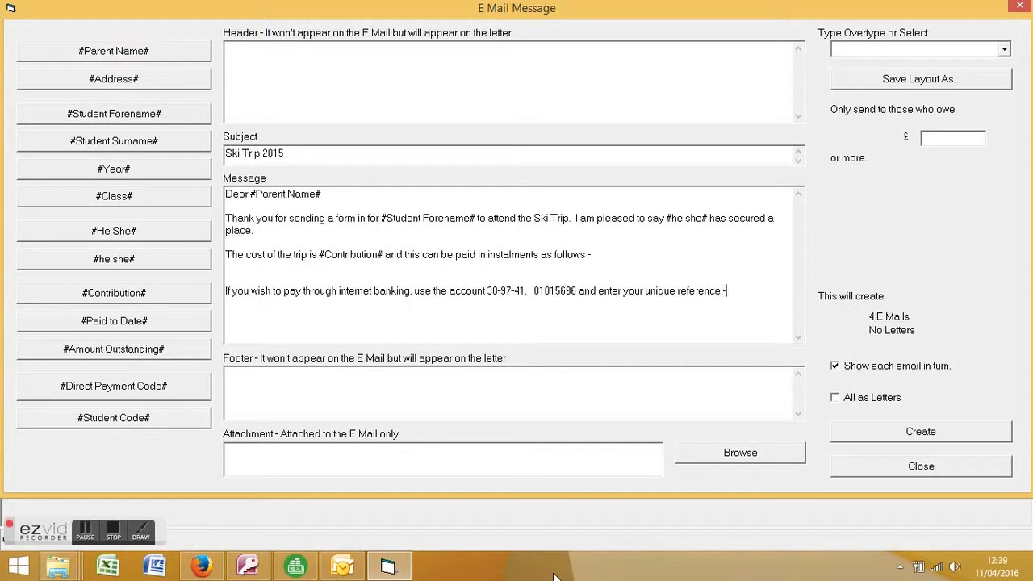
type("that is -")
key("Return")
key("Return")
left_click(155, 392)
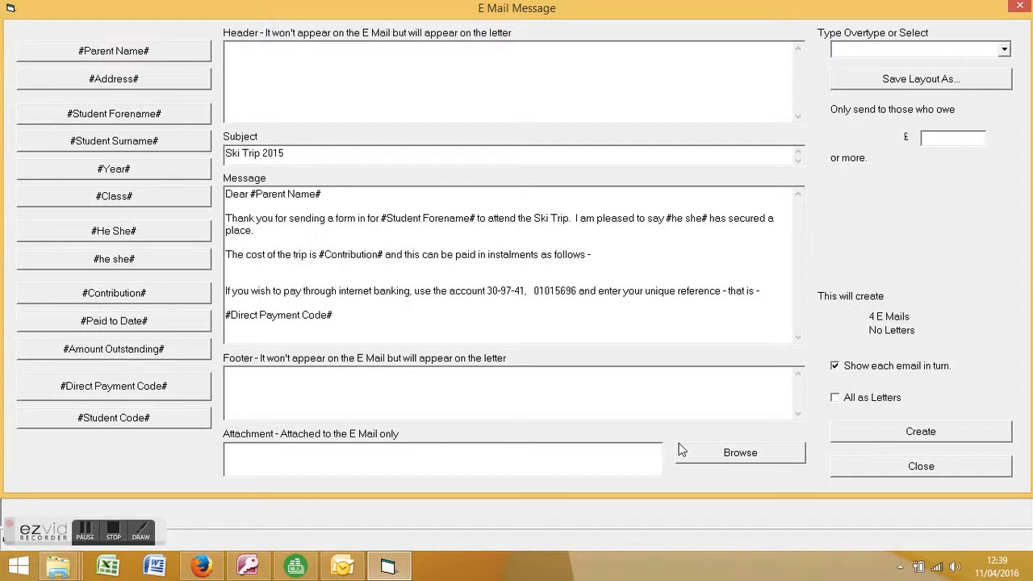
Step: Save the message layout under the name 'initial email'
left_click(919, 81)
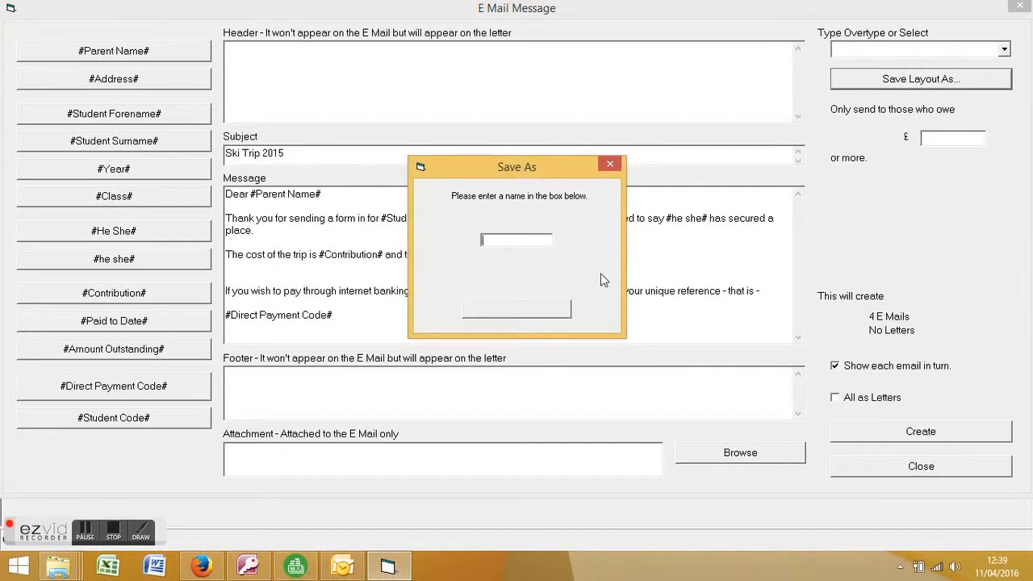
type("initial email")
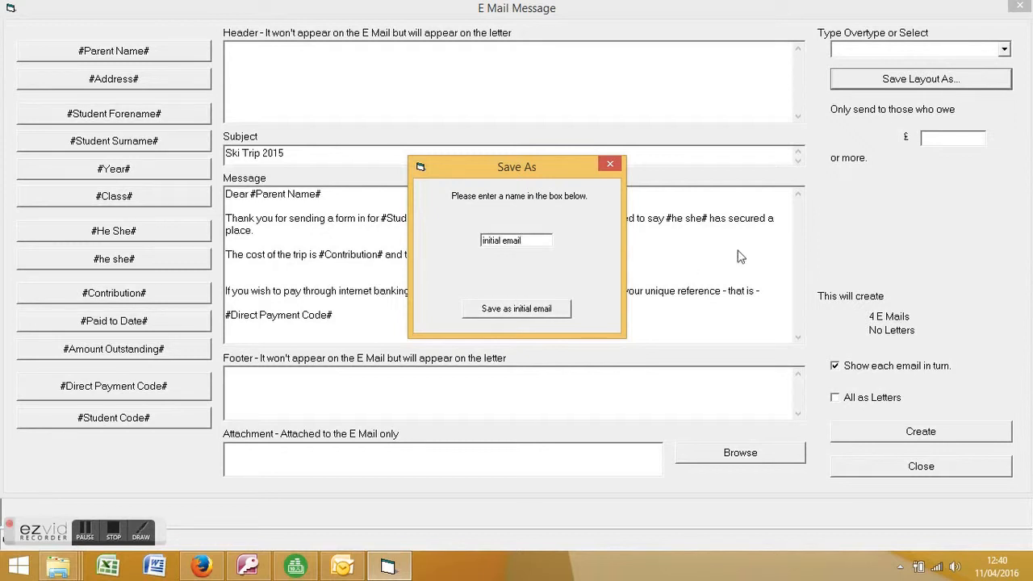
left_click(522, 311)
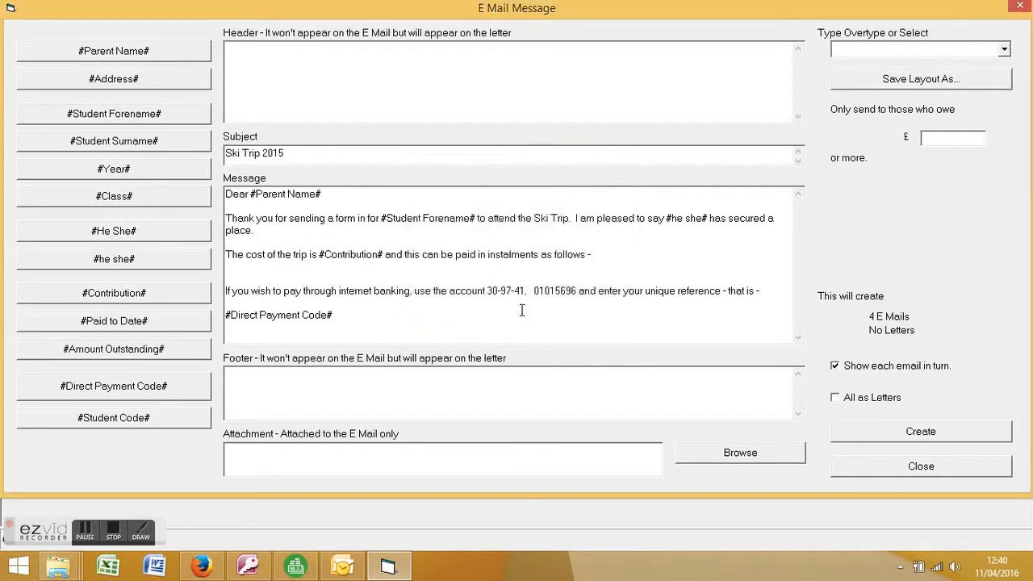
left_click(919, 434)
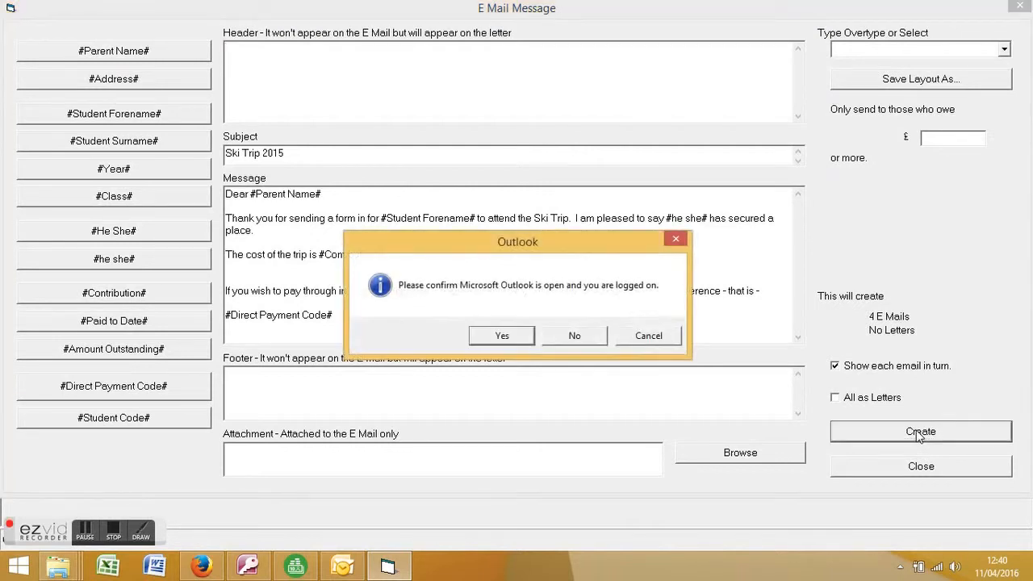
left_click(502, 335)
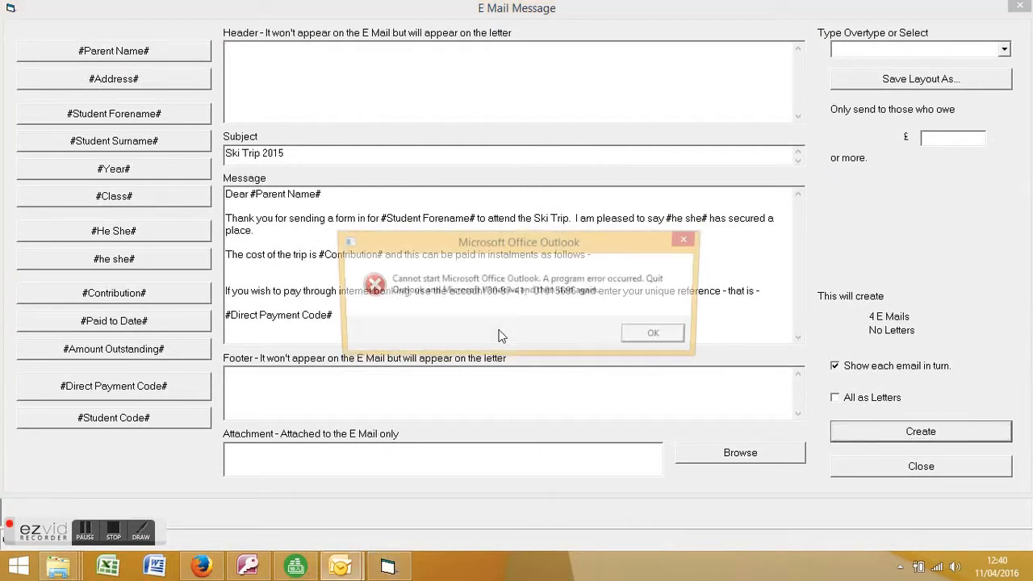
left_click(663, 339)
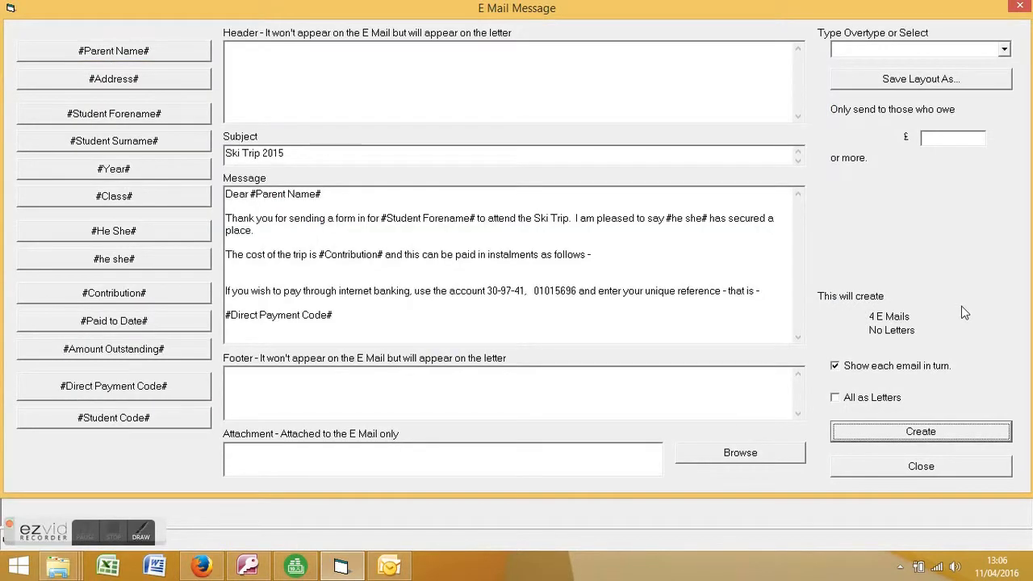
Step: Create the merged e-mails in Outlook, check the merged forename and pronoun, and send the first one
left_click(924, 439)
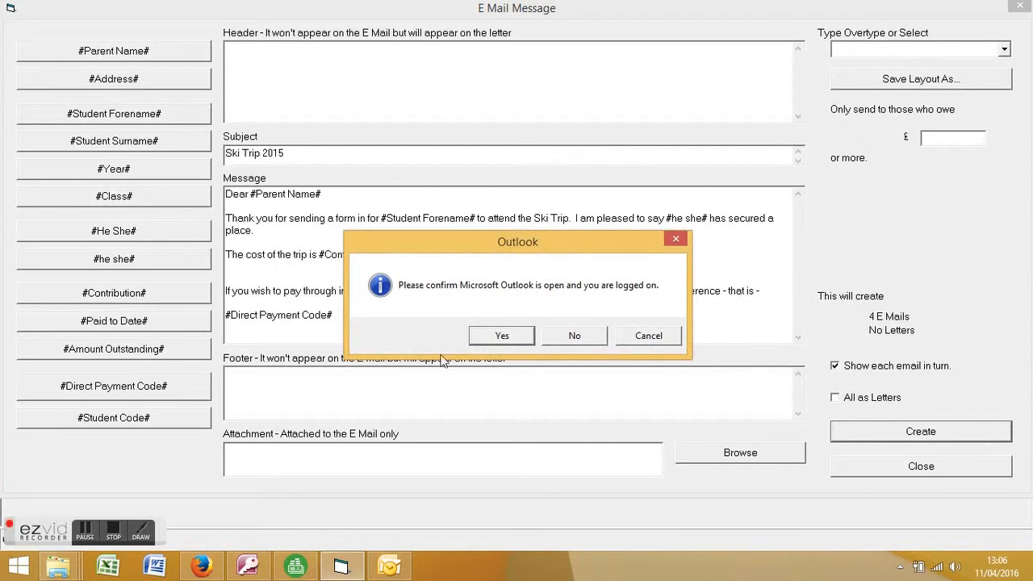
left_click(504, 338)
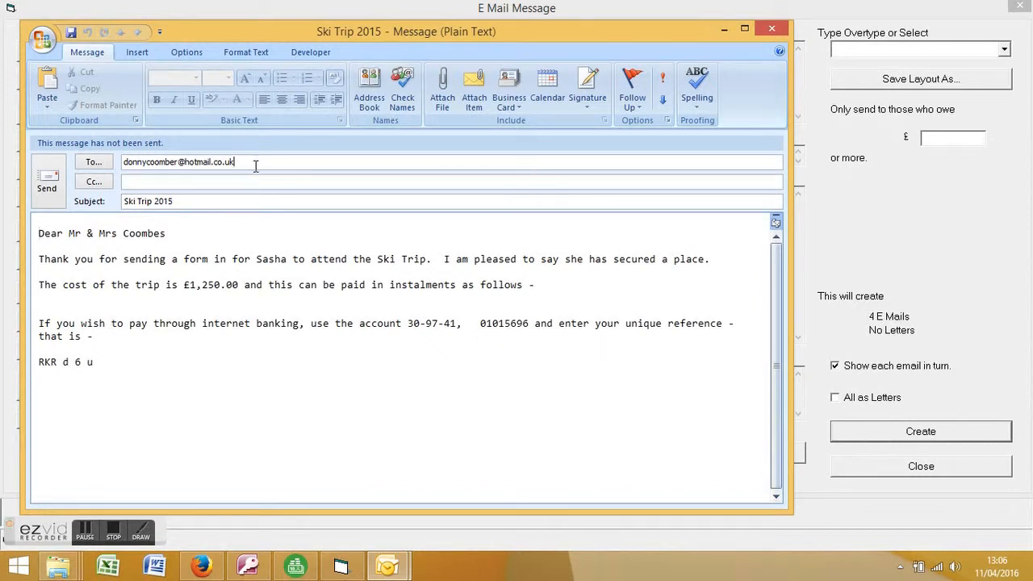
left_click(184, 233)
left_click_drag(256, 259, 288, 259)
left_click(312, 323)
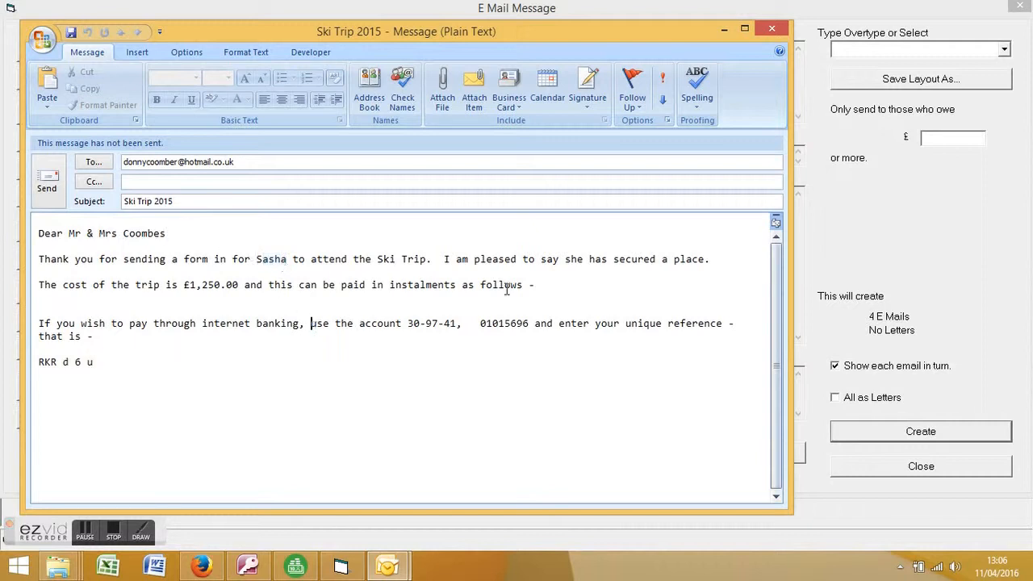
double_click(571, 259)
left_click(544, 368)
left_click(48, 185)
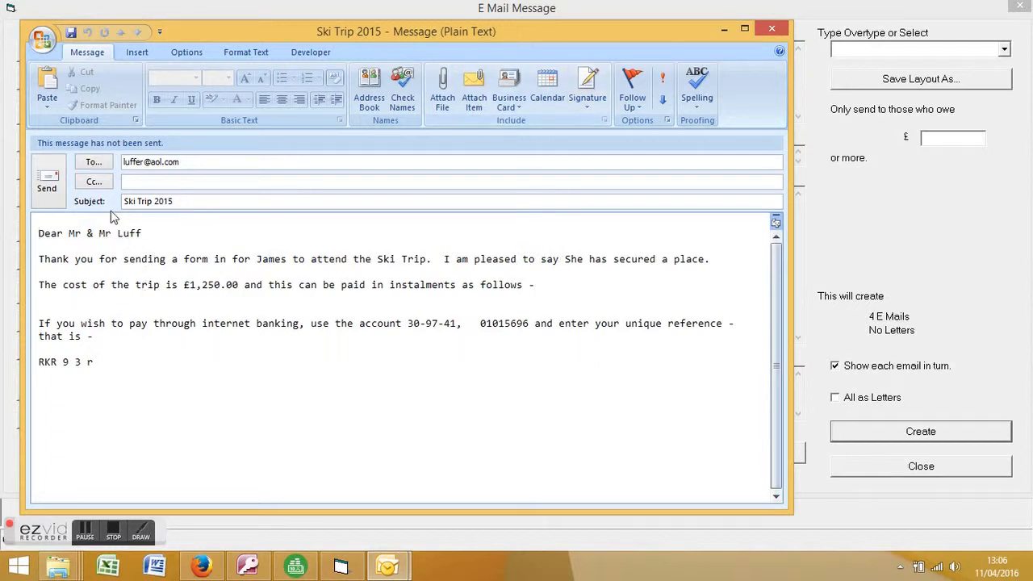
Step: Close the three remaining e-mails unsent and dismiss the E mail results summary
left_click(771, 30)
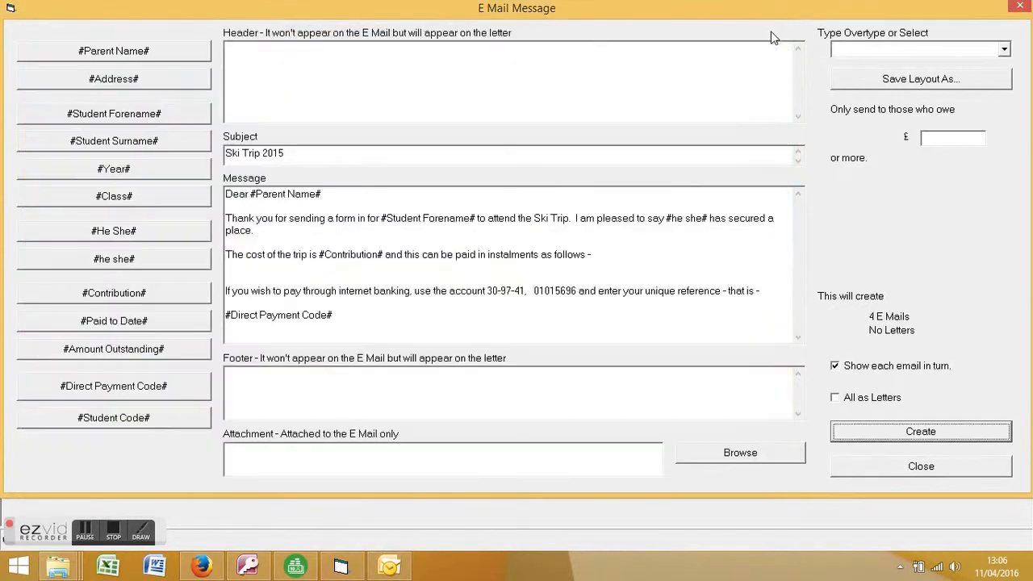
left_click(773, 31)
left_click(774, 32)
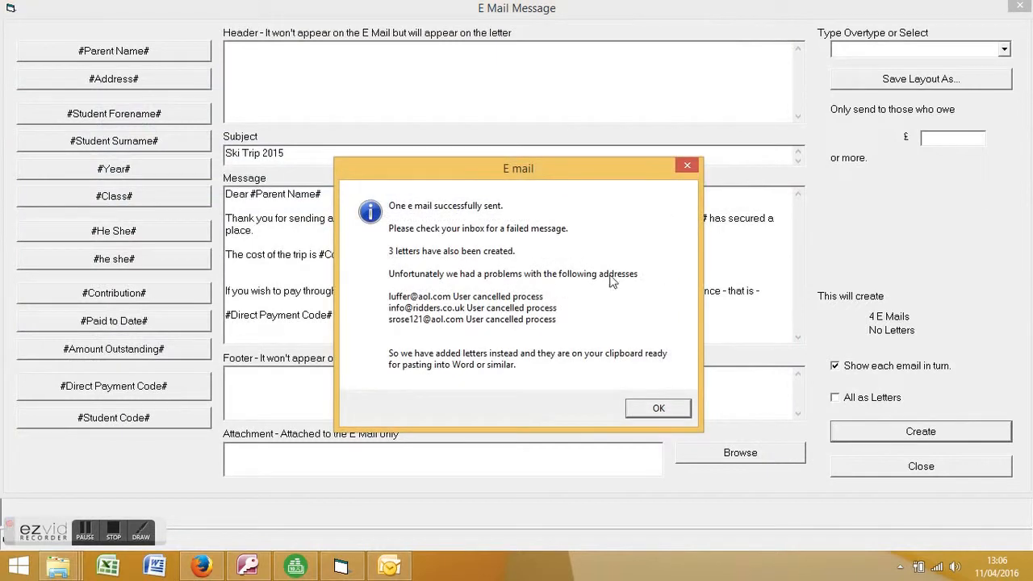
left_click(656, 410)
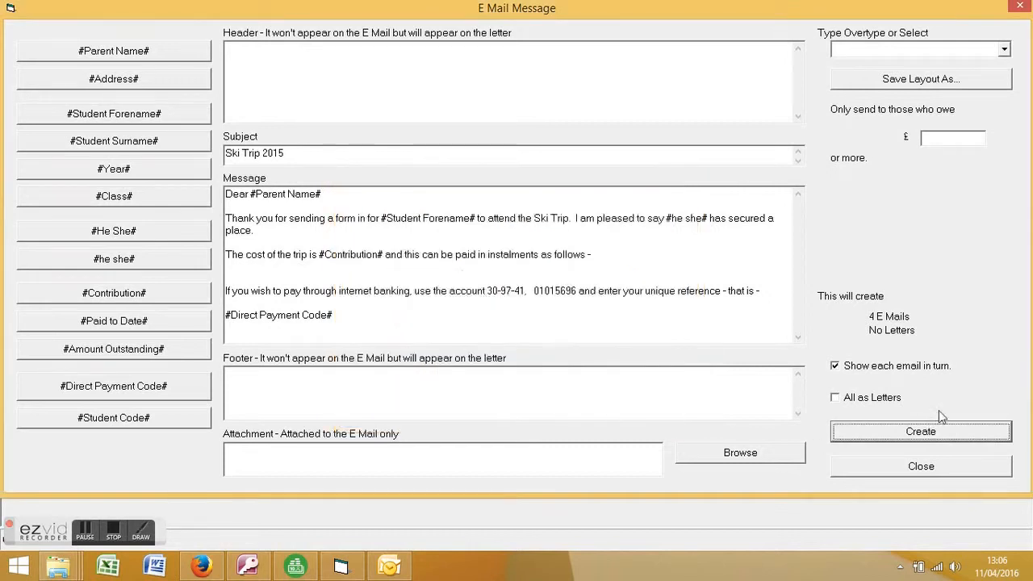
Step: Turn off 'Show each email in turn' for the Ski Trip 2015 merge
left_click(835, 366)
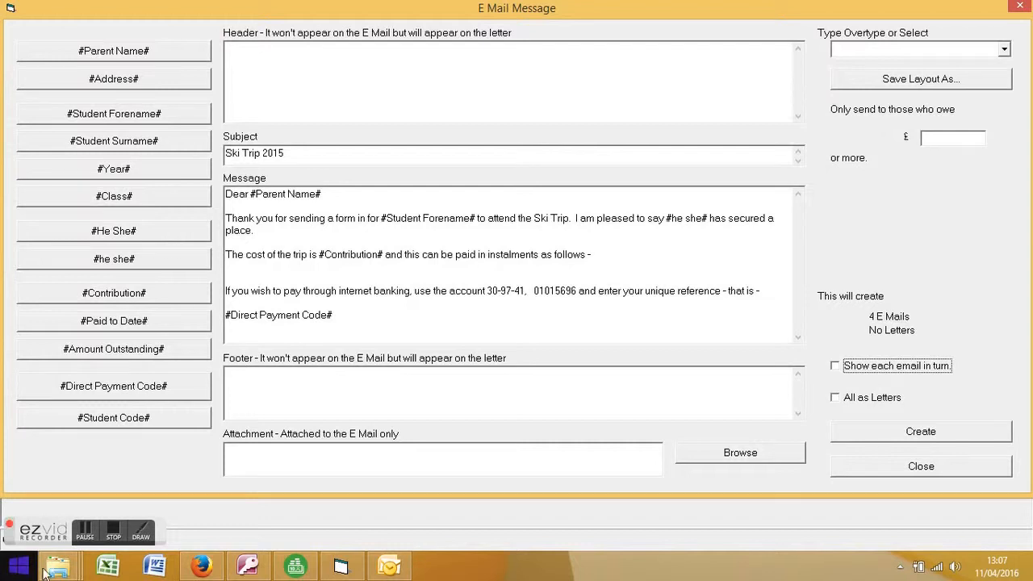
left_click(115, 537)
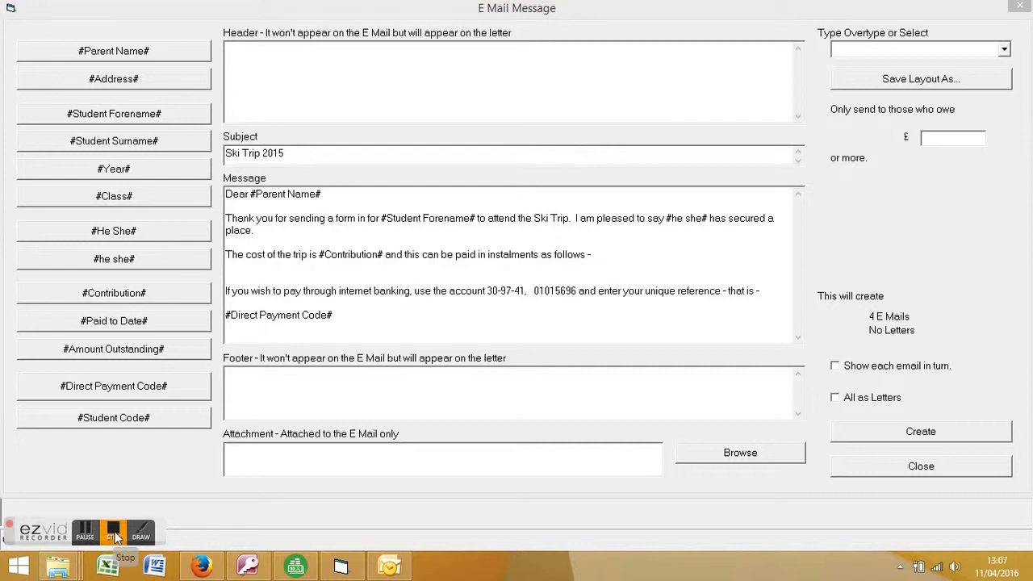